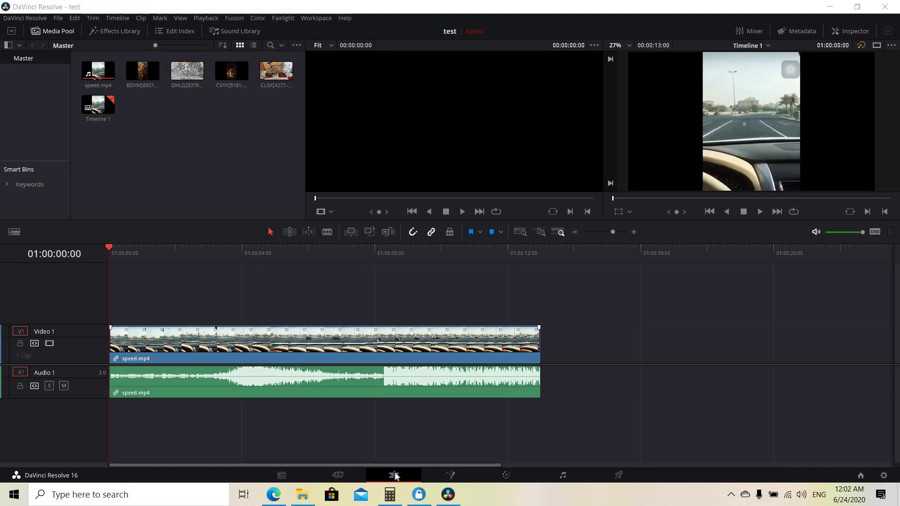
# Switch to the Deliver page and scroll through the render preset strip to reach the Custom settings.
pyautogui.click(619, 475)
pyautogui.scroll(5, 100, 168)
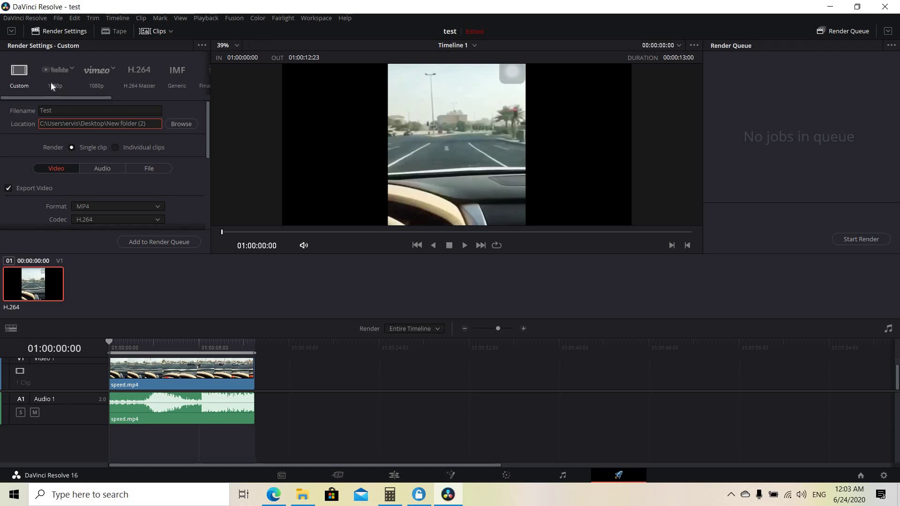
pyautogui.moveTo(41, 98); pyautogui.dragTo(134, 103)
pyautogui.hscroll(-5, 55, 102)
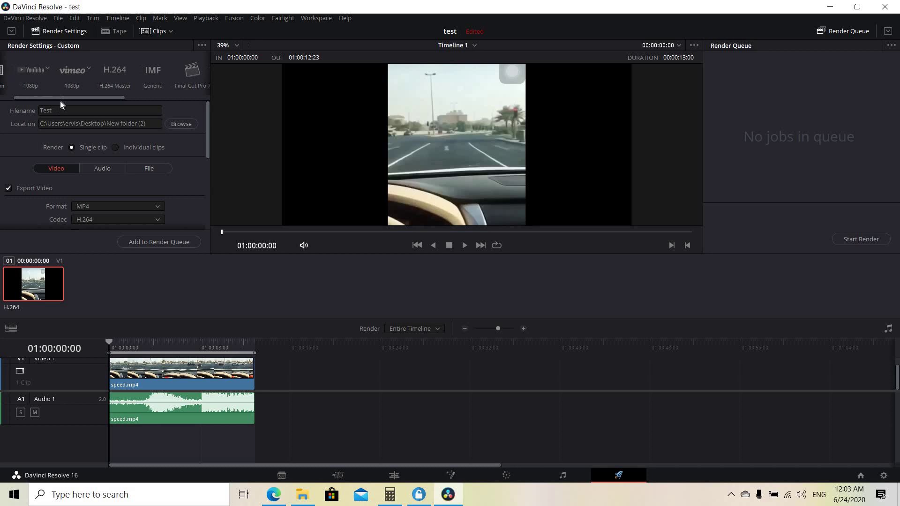
pyautogui.hscroll(-1, 27, 96)
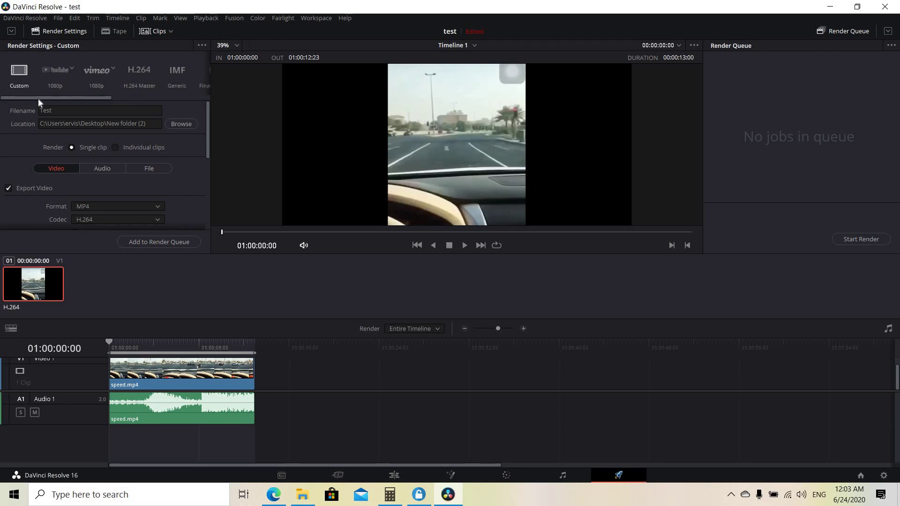
pyautogui.hscroll(5, 107, 99)
pyautogui.hscroll(-5, 10, 92)
pyautogui.hscroll(2, 60, 95)
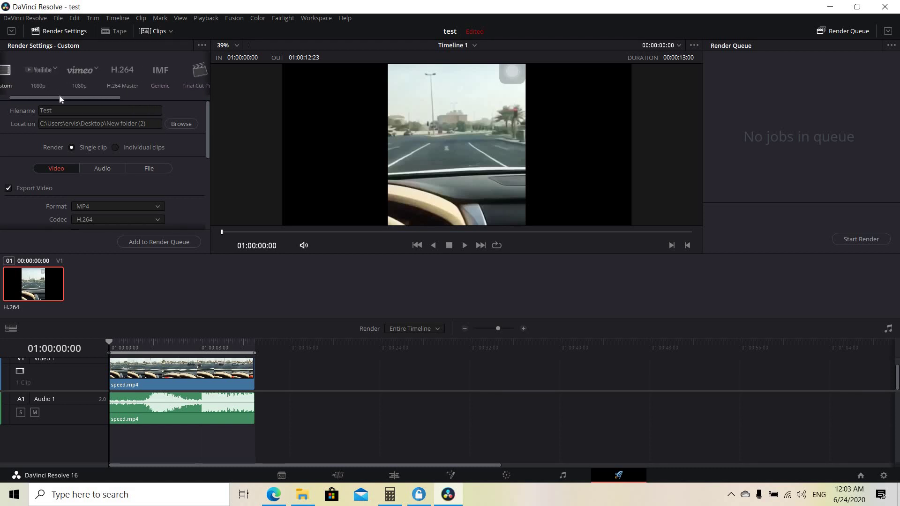
pyautogui.moveTo(59, 97); pyautogui.dragTo(146, 100)
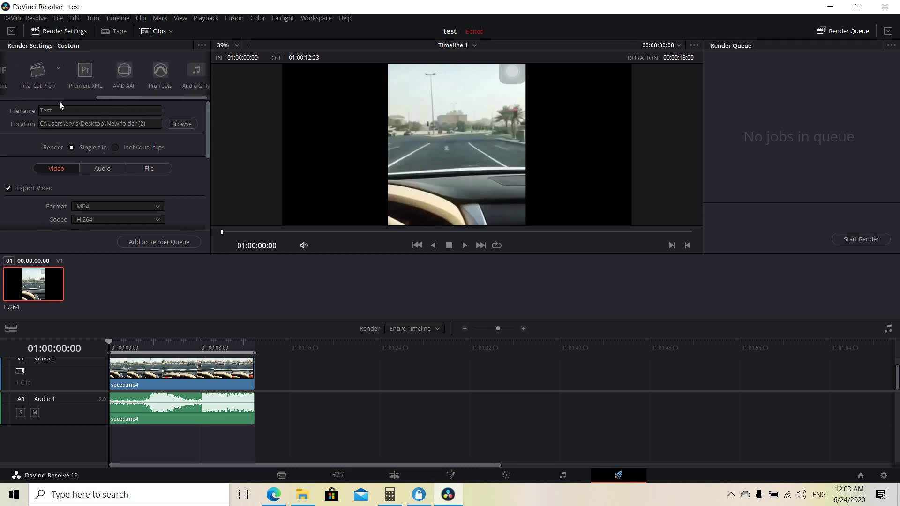
pyautogui.hscroll(-5, 48, 99)
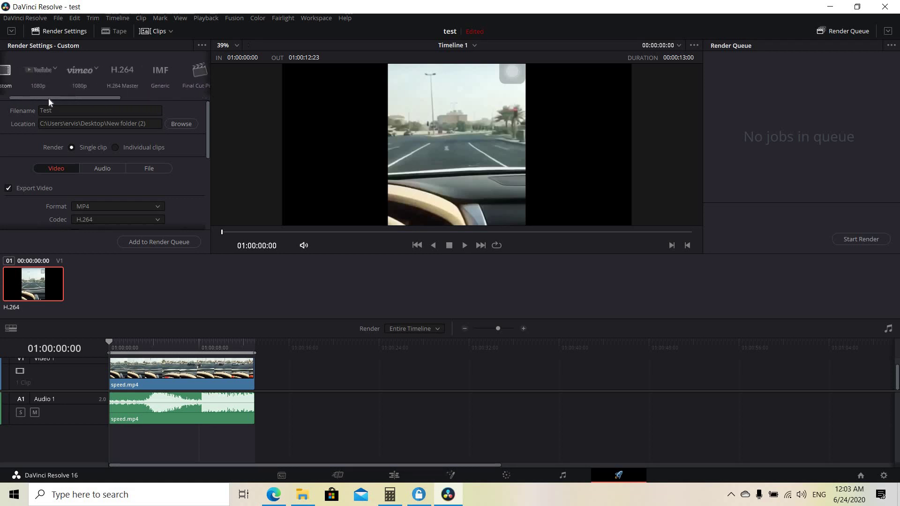
pyautogui.click(72, 111)
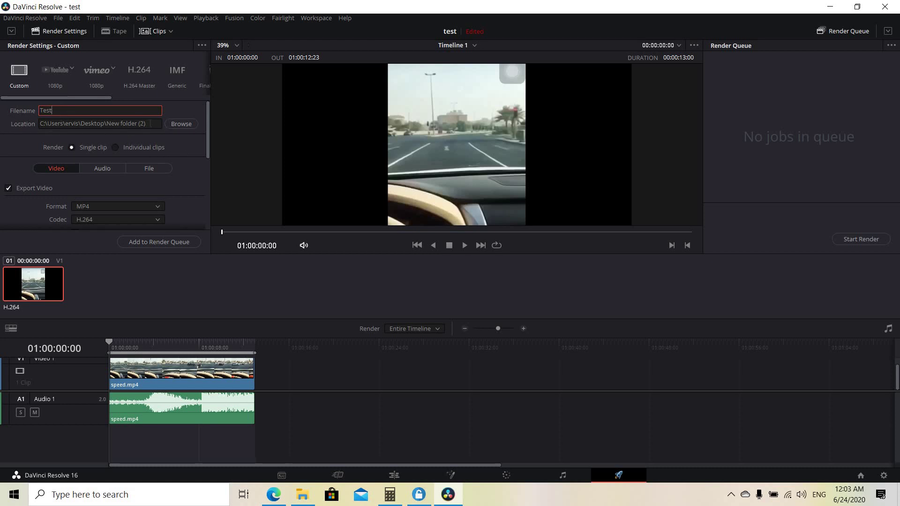
pyautogui.press('Tab')
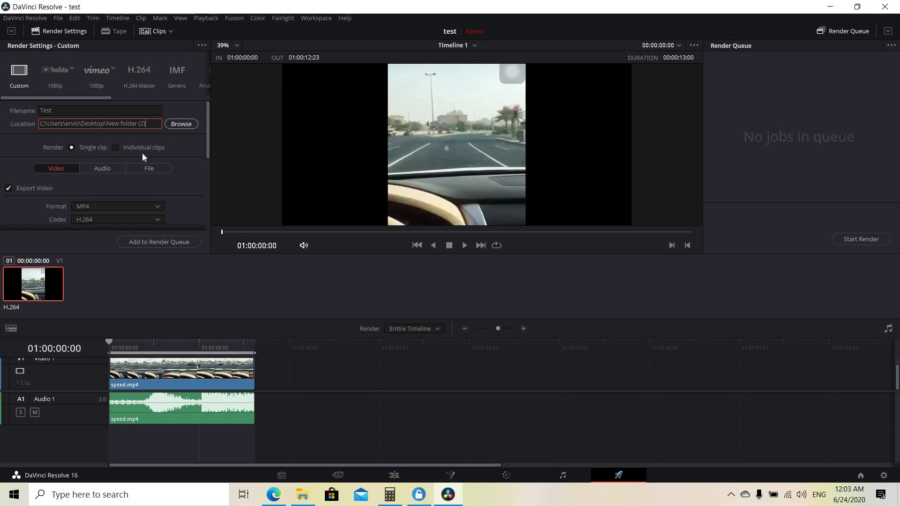
pyautogui.click(107, 157)
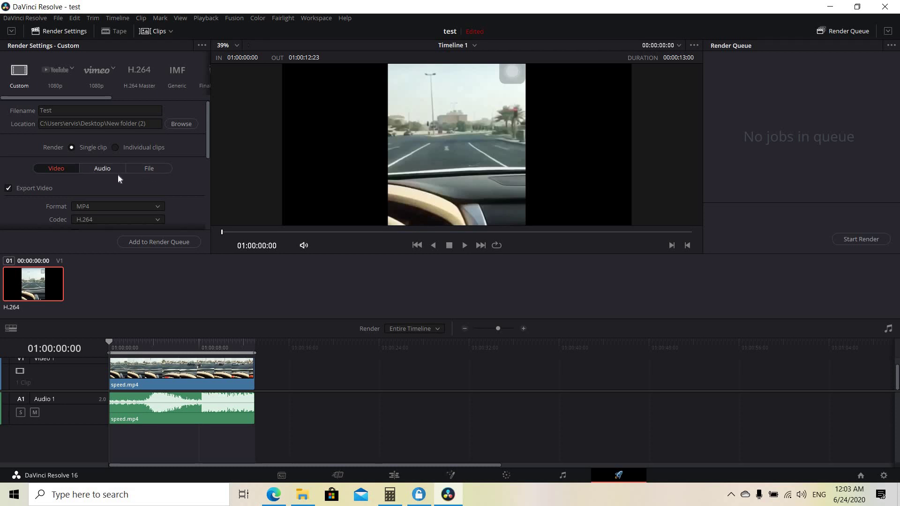
pyautogui.scroll(-3, 105, 174)
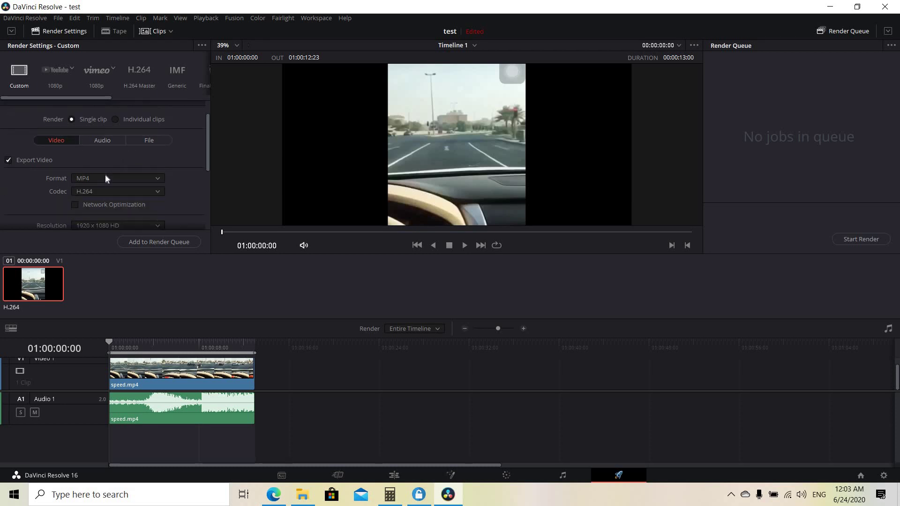
pyautogui.scroll(2, 99, 174)
pyautogui.click(106, 178)
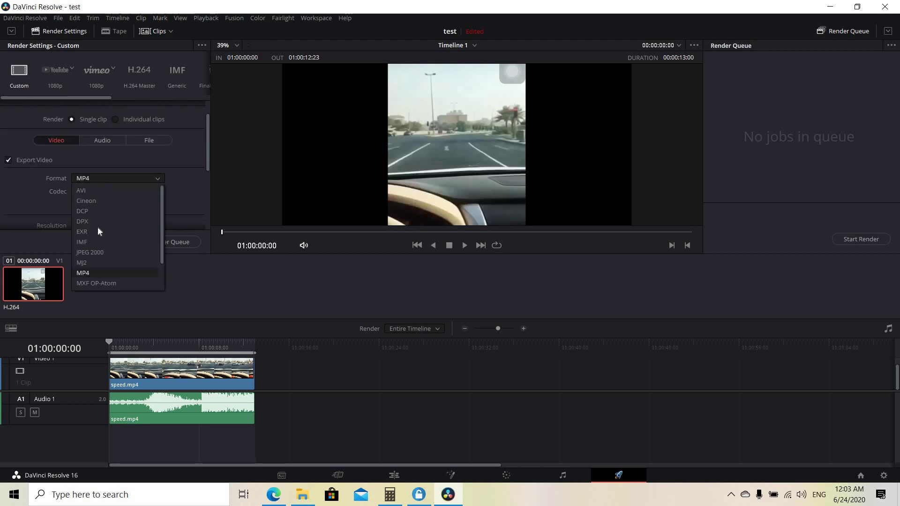
pyautogui.scroll(-1, 98, 235)
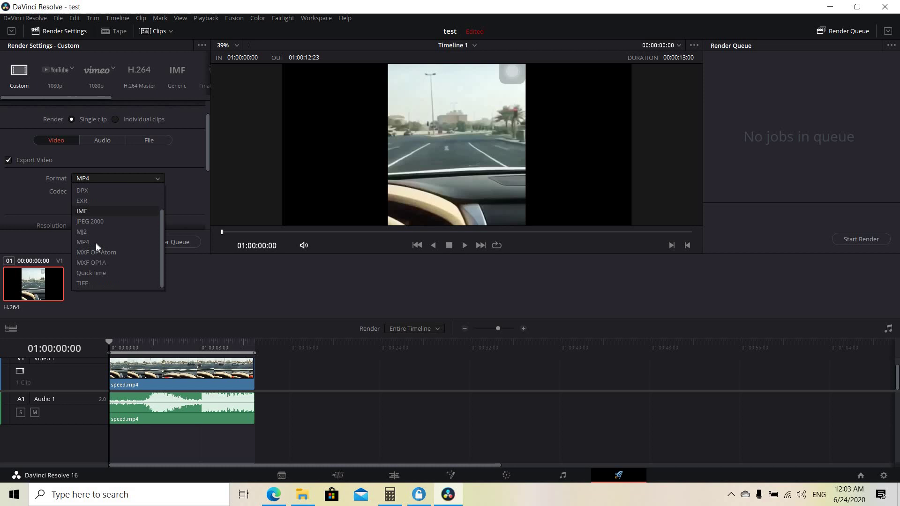
pyautogui.click(94, 239)
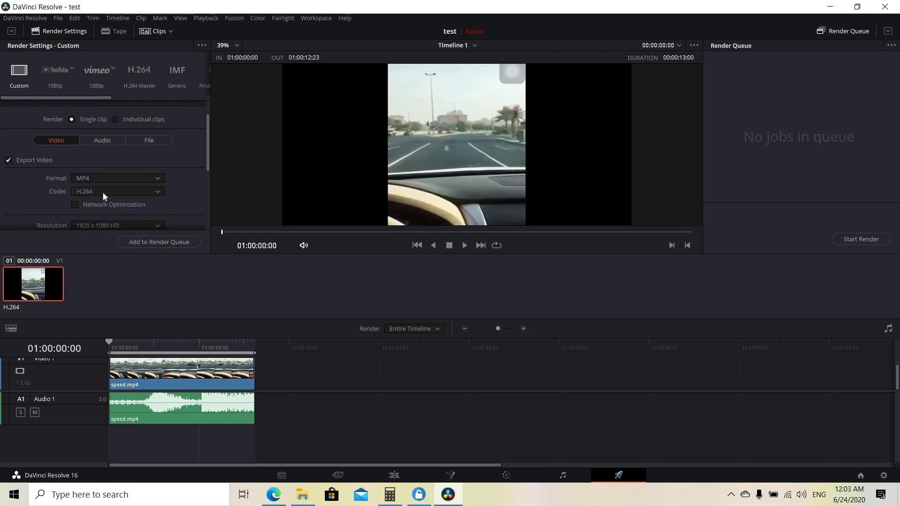
pyautogui.scroll(-1, 117, 182)
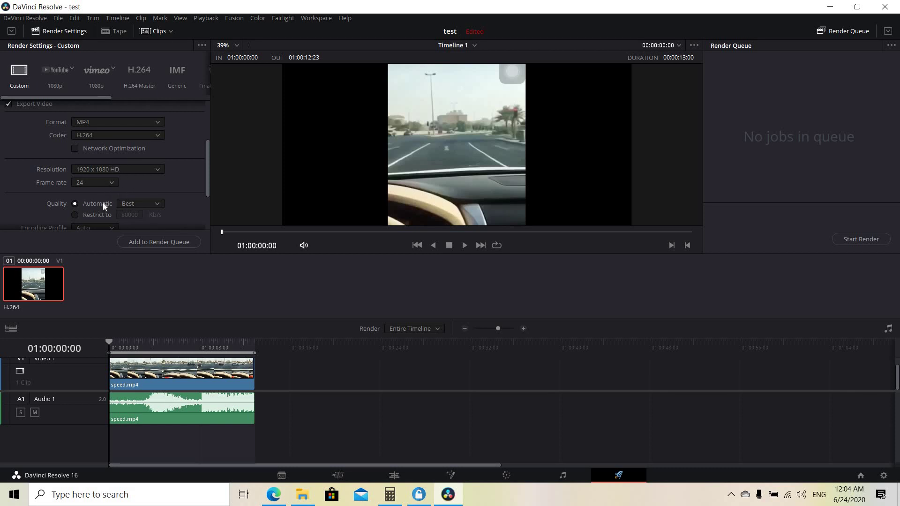
pyautogui.scroll(-1, 103, 203)
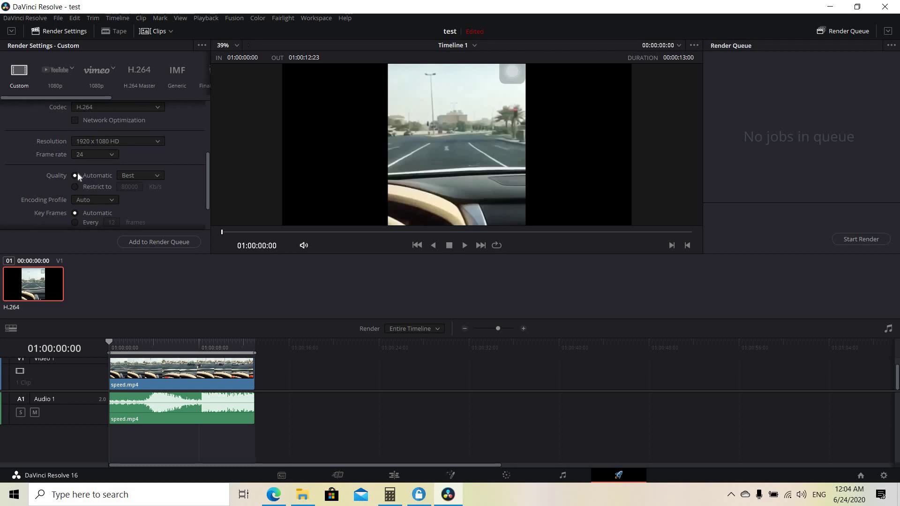
pyautogui.click(156, 175)
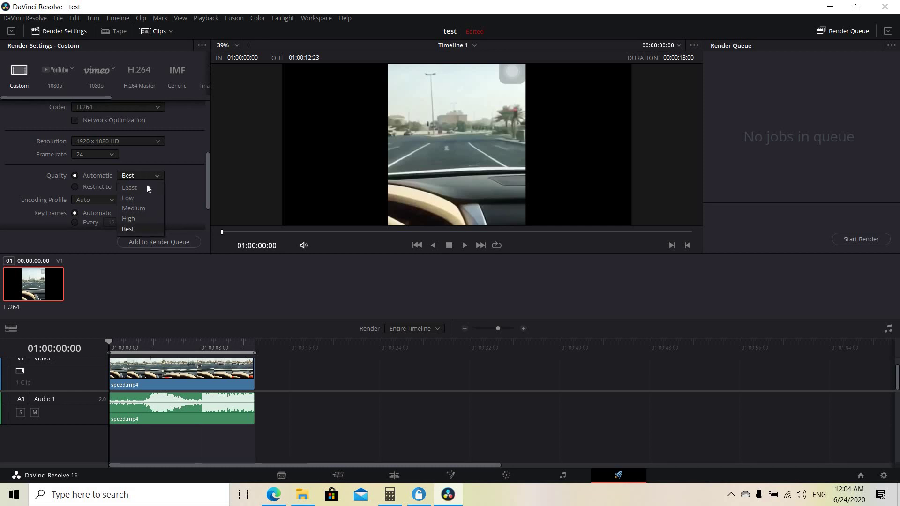
pyautogui.click(147, 174)
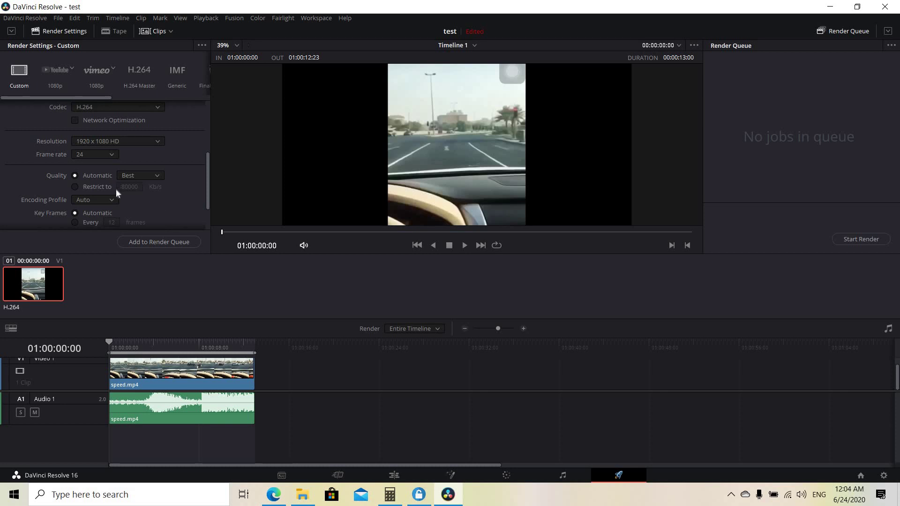
pyautogui.scroll(-3, 206, 218)
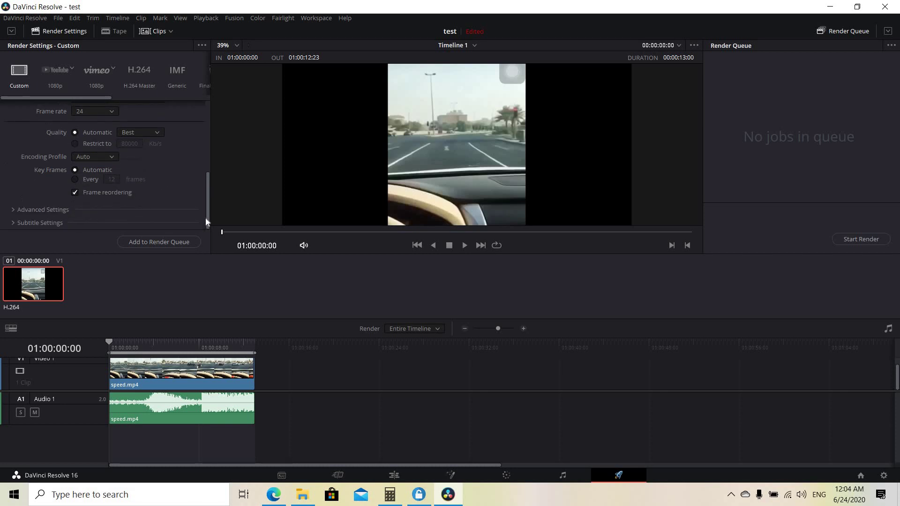
pyautogui.click(38, 206)
pyautogui.scroll(-5, 37, 203)
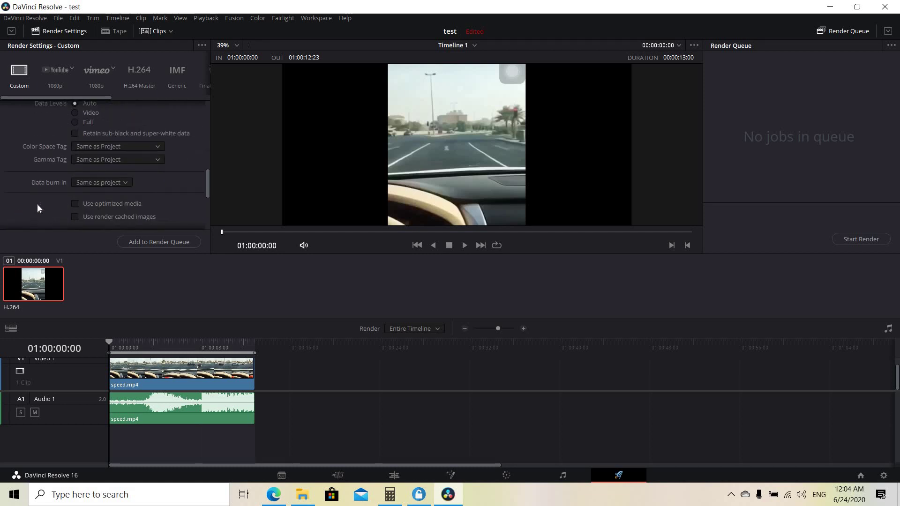
pyautogui.scroll(10, 38, 204)
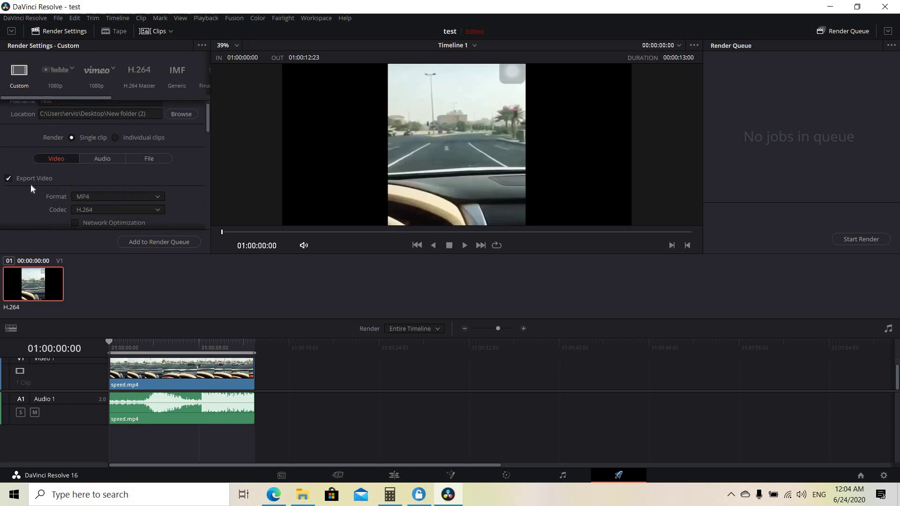
pyautogui.scroll(-7, 34, 186)
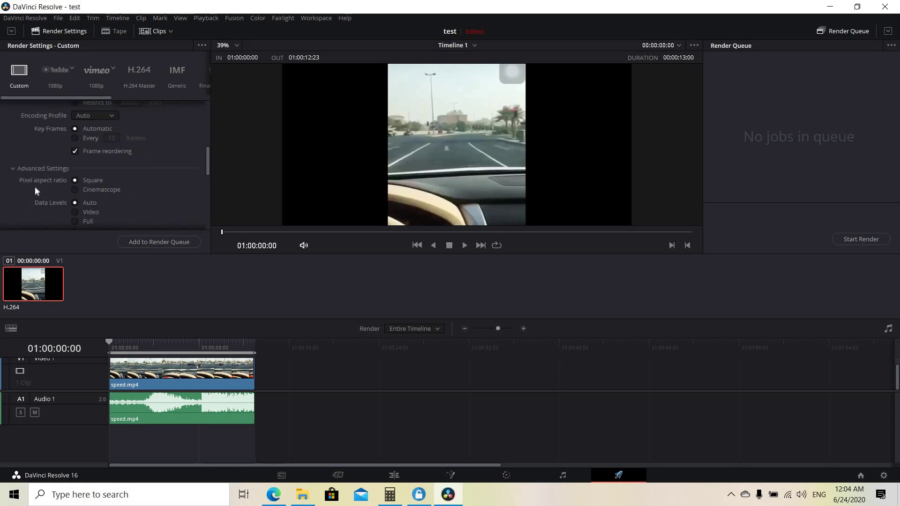
pyautogui.click(47, 176)
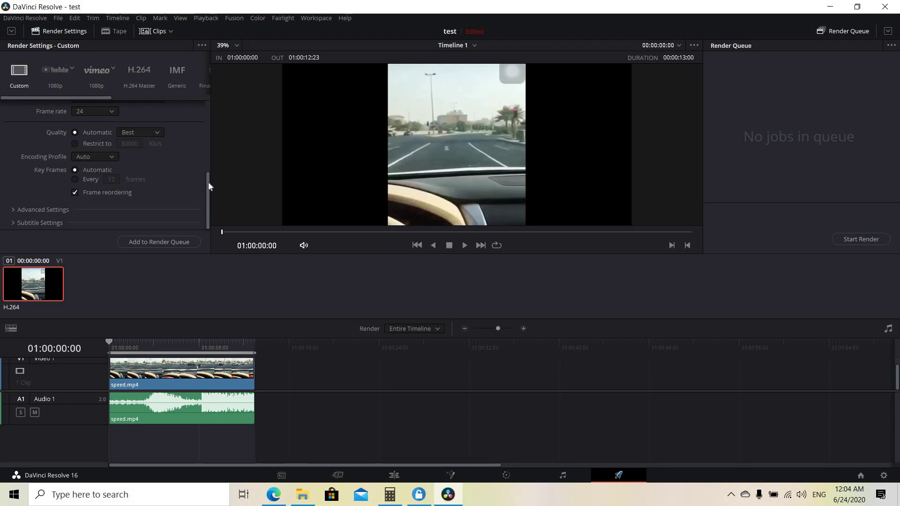
pyautogui.moveTo(209, 185); pyautogui.dragTo(206, 210)
pyautogui.scroll(10, 125, 142)
pyautogui.scroll(-10, 142, 174)
# Queue Timeline 1 as Job 1 and render it to Test.mp4 until it completes.
pyautogui.click(184, 242)
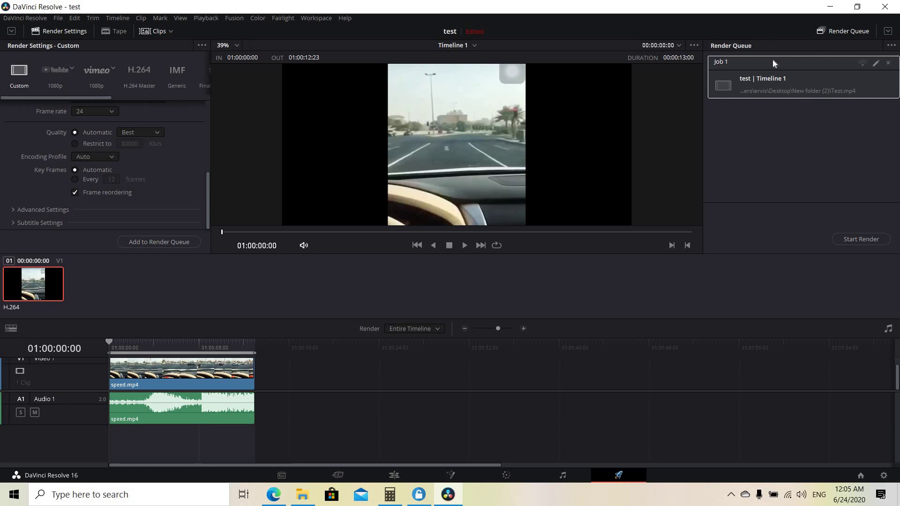
pyautogui.click(866, 239)
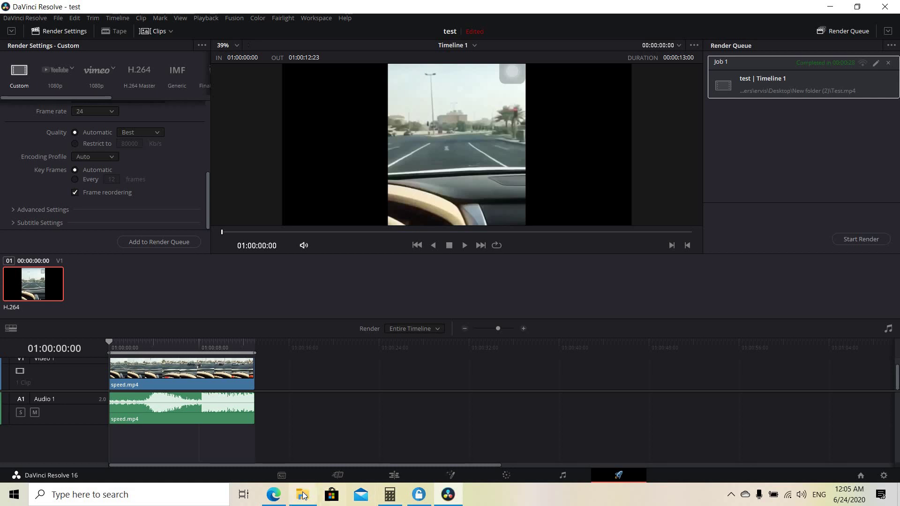
# Bring up New folder (2) in File Explorer and check the 8,076 KB Test MP4 file.
pyautogui.moveTo(315, 496)
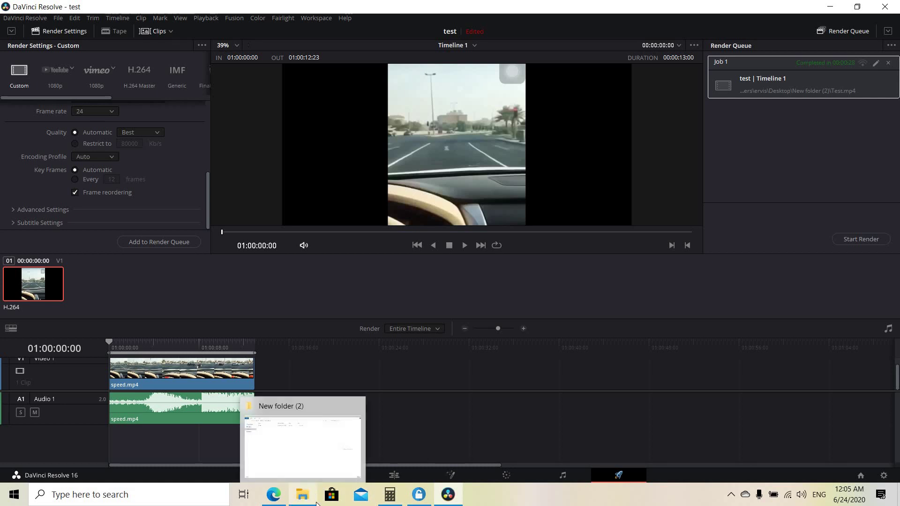
pyautogui.click(307, 440)
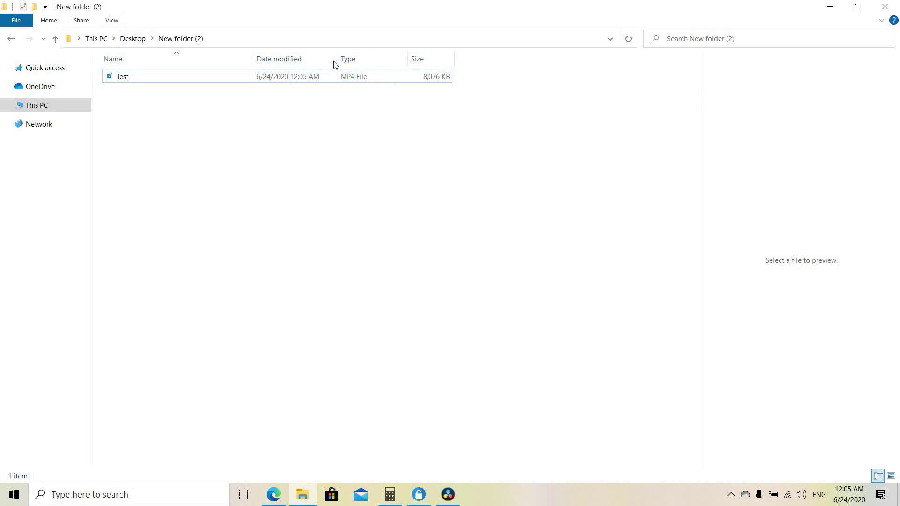
pyautogui.click(334, 76)
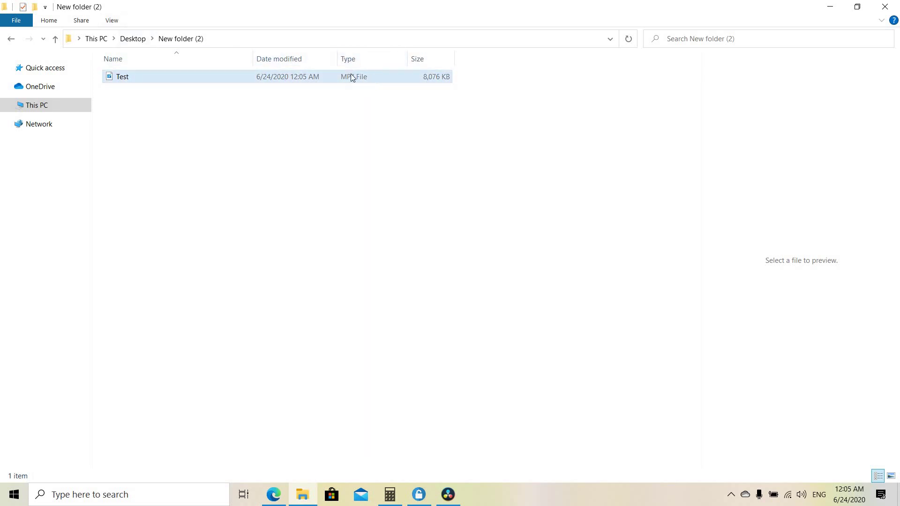
pyautogui.click(506, 126)
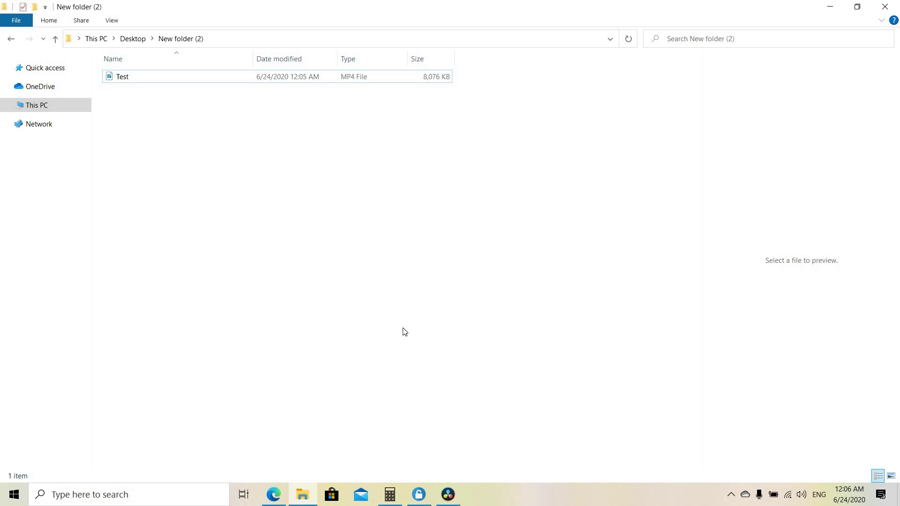
# Return to DaVinci Resolve's Deliver page with Job 1 listed as completed.
pyautogui.click(448, 494)
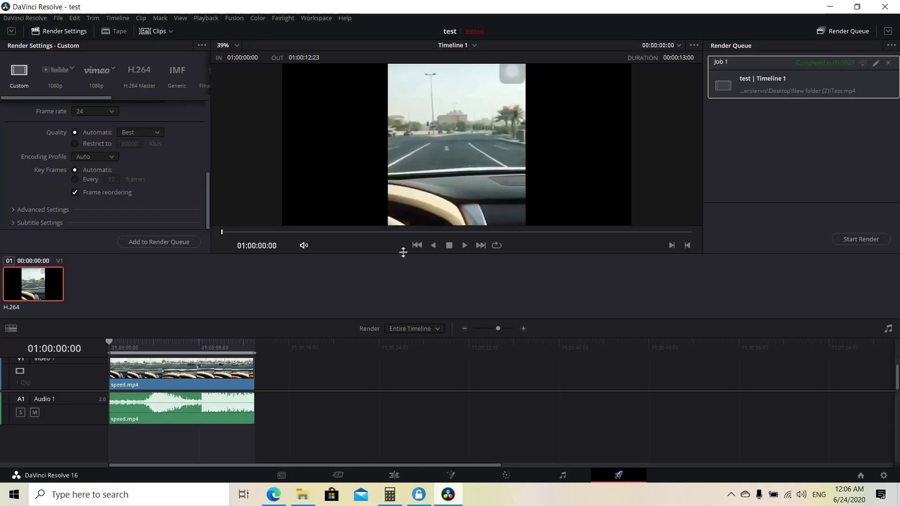